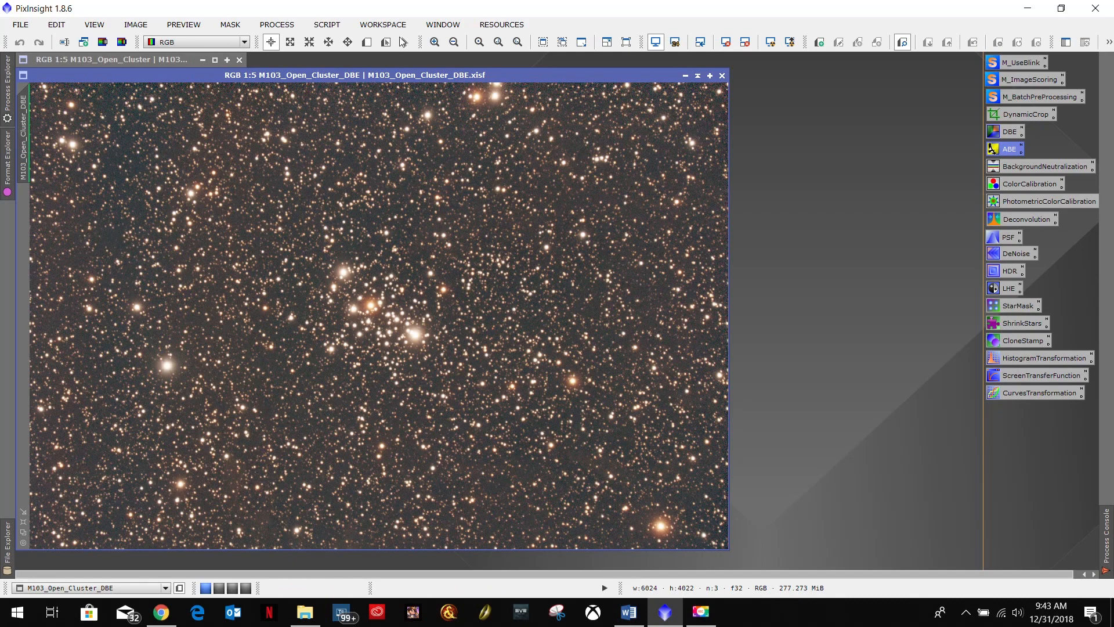
Step: Draw a preview of about 315 × 230 pixels over a dark area west of the star cluster in M103_Open_Cluster_DBE
{"action": "left_click", "coordinate": [367, 42]}
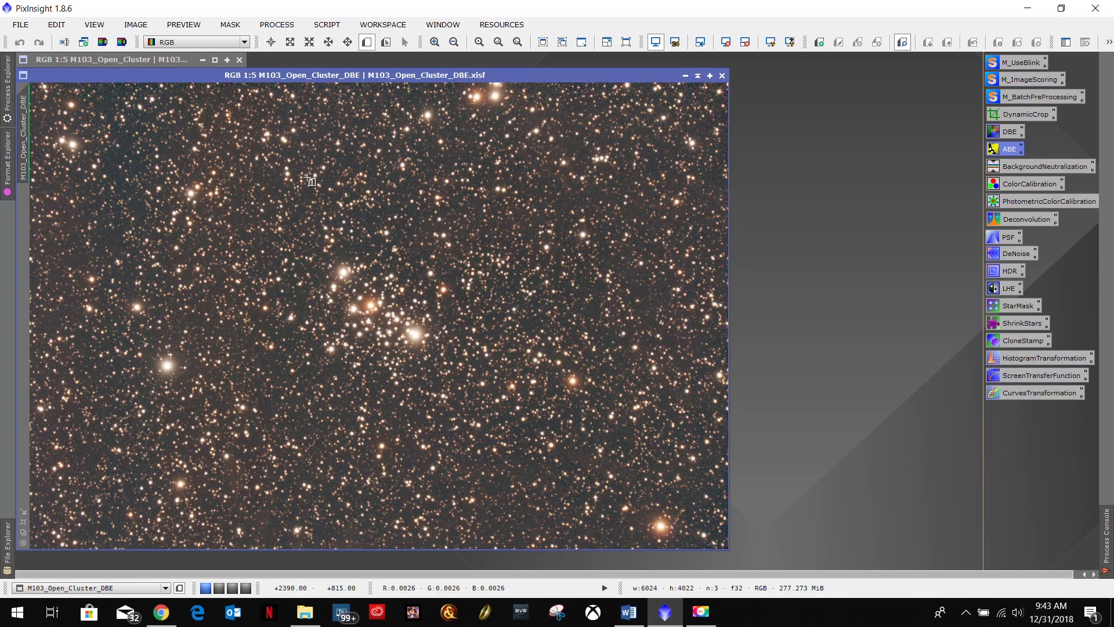
{"action": "left_click_drag", "start_coordinate": [98, 227], "coordinate": [132, 252]}
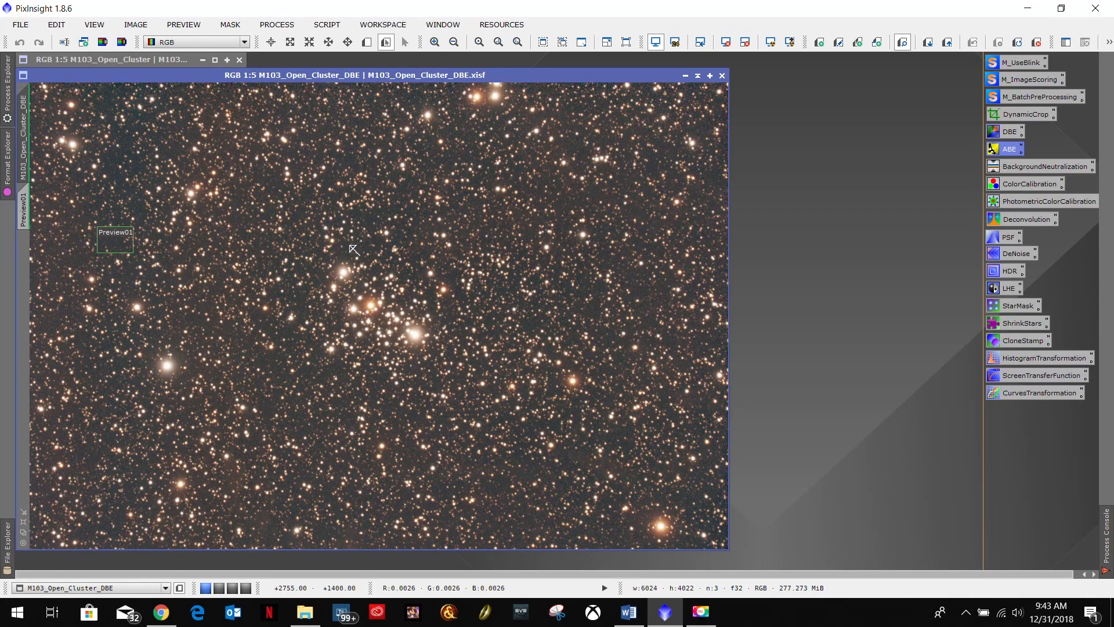
Step: Examine the M103_Open_Cluster_DBE image at 1:1 along its edges and corners for a dark background region without stars
{"action": "scroll", "coordinate": [343, 244], "scroll_direction": "down", "scroll_amount": 1}
{"action": "scroll", "coordinate": [343, 243], "scroll_direction": "up", "scroll_amount": 5}
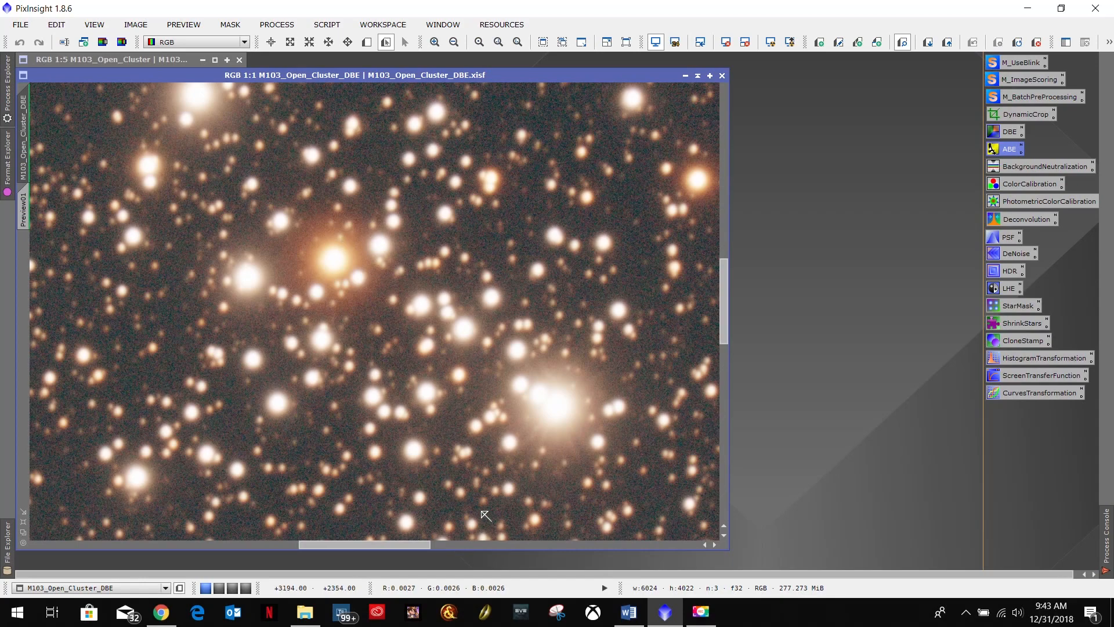
{"action": "left_click_drag", "start_coordinate": [412, 544], "coordinate": [137, 551]}
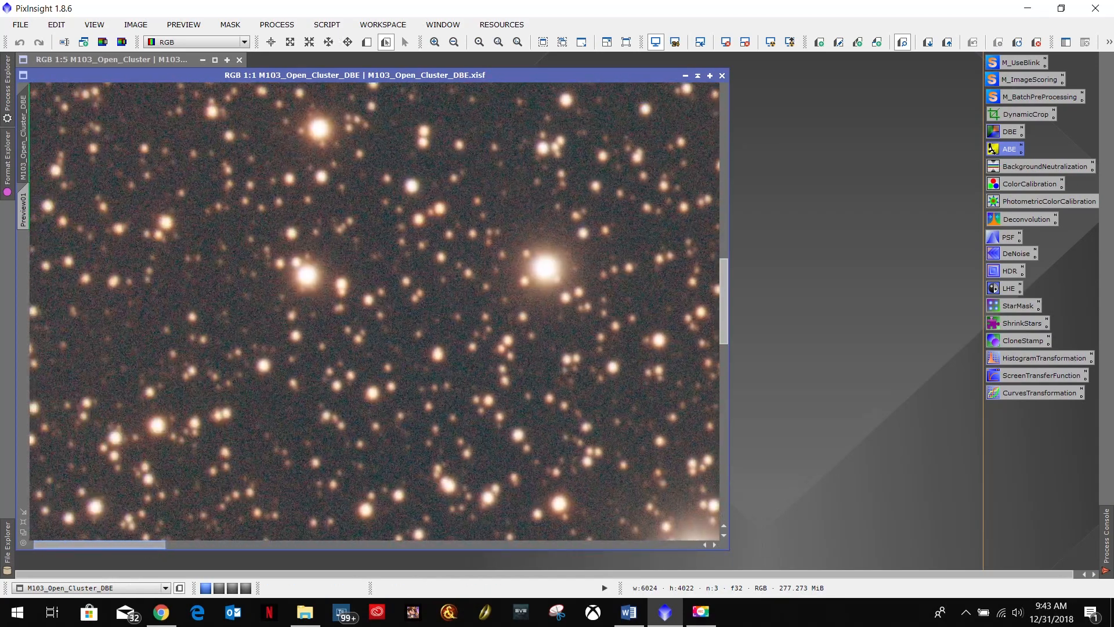
{"action": "left_click_drag", "start_coordinate": [727, 313], "coordinate": [718, 227]}
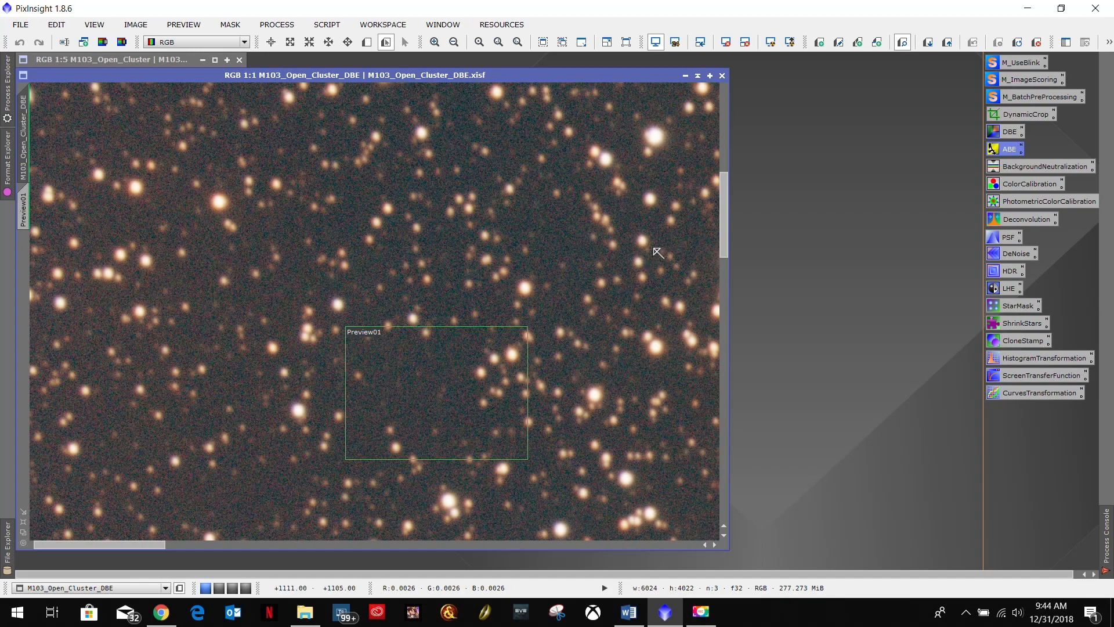
{"action": "left_click_drag", "start_coordinate": [724, 211], "coordinate": [686, 103]}
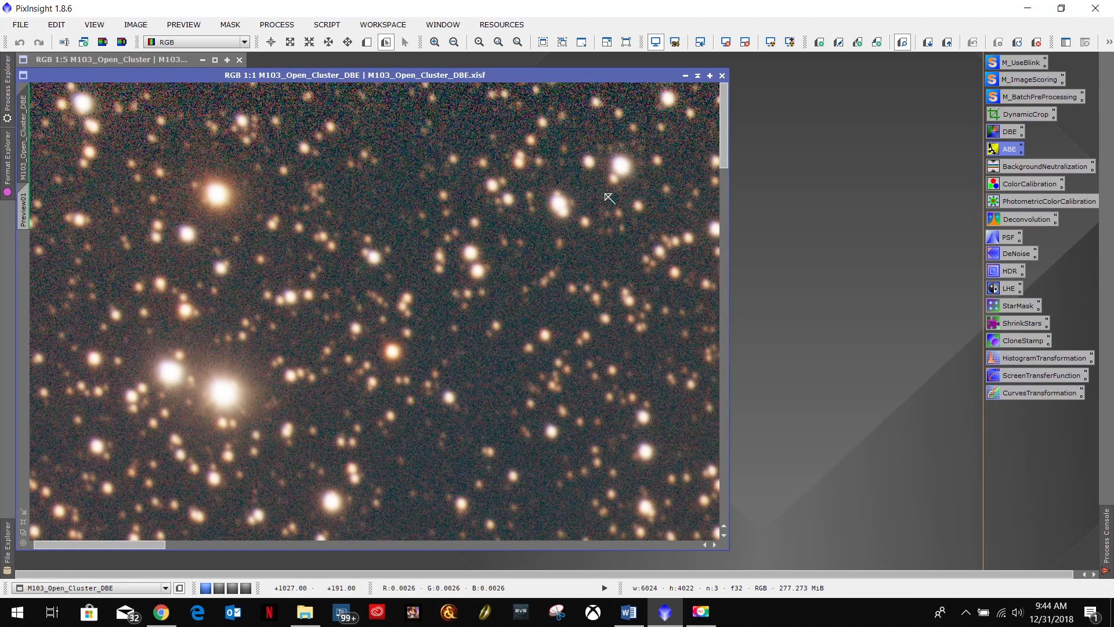
{"action": "left_click_drag", "start_coordinate": [725, 101], "coordinate": [726, 456]}
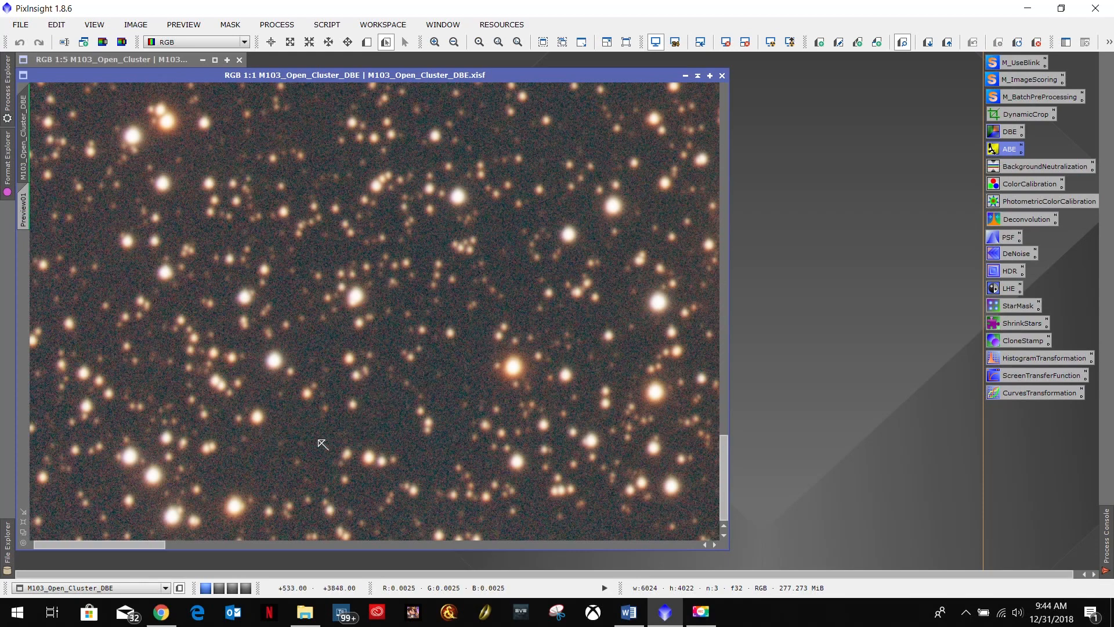
{"action": "left_click_drag", "start_coordinate": [95, 548], "coordinate": [655, 535]}
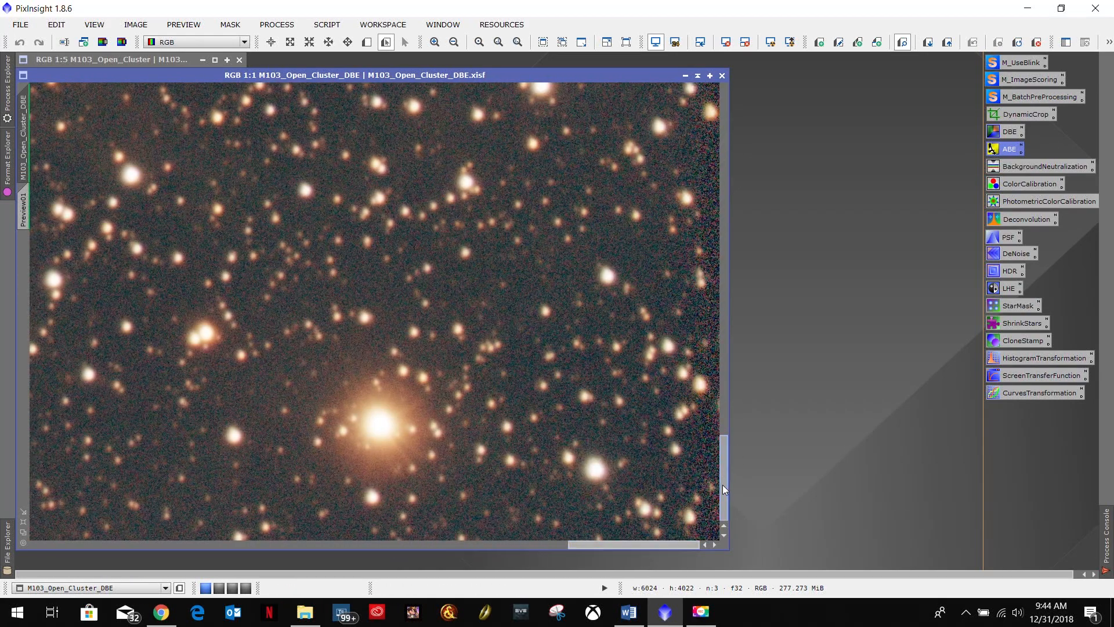
{"action": "left_click_drag", "start_coordinate": [724, 488], "coordinate": [724, 441]}
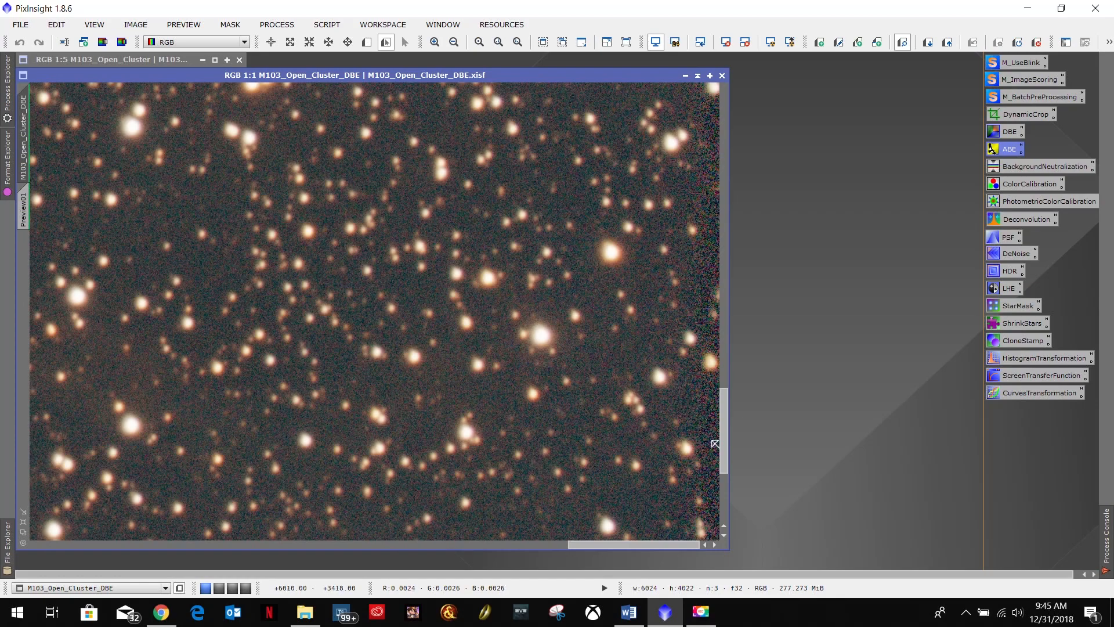
{"action": "left_click_drag", "start_coordinate": [723, 448], "coordinate": [718, 138]}
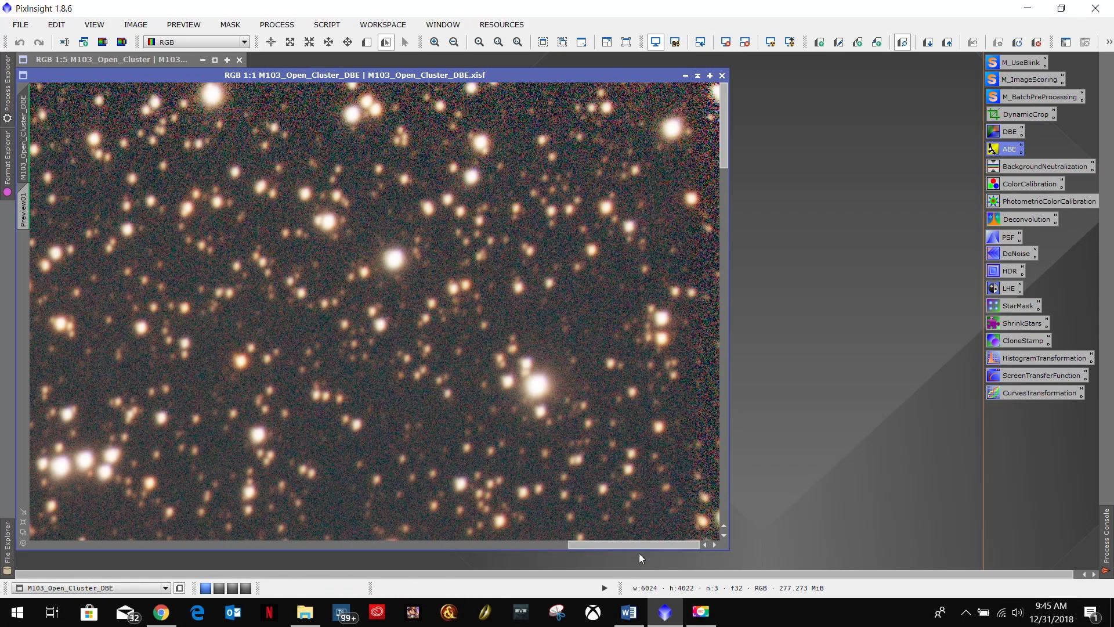
{"action": "left_click_drag", "start_coordinate": [642, 546], "coordinate": [332, 546]}
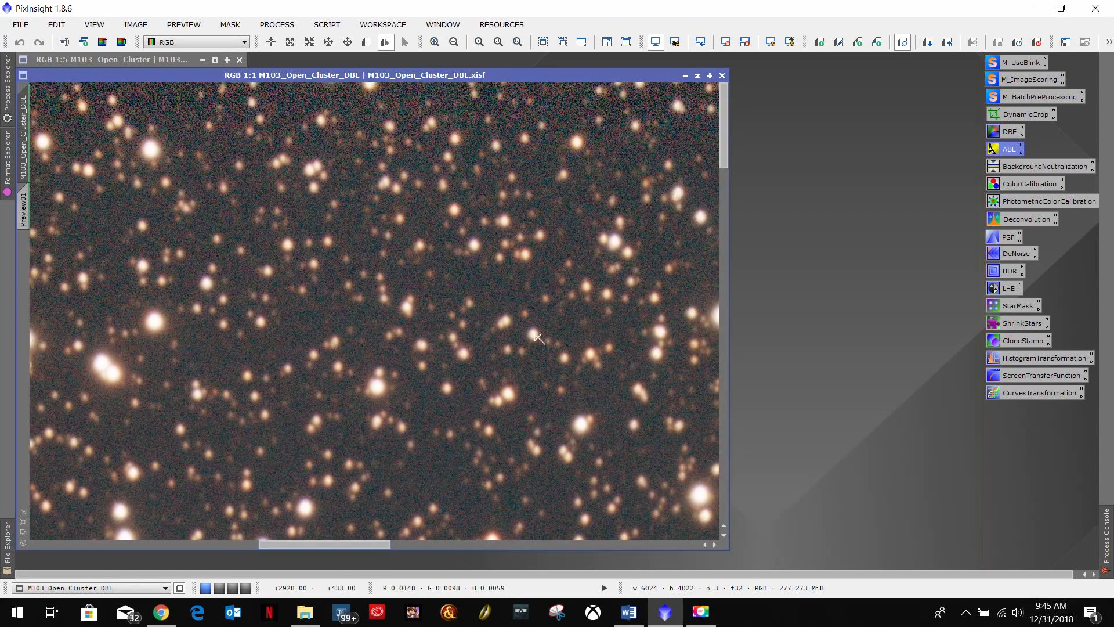
{"action": "left_click_drag", "start_coordinate": [724, 109], "coordinate": [719, 160]}
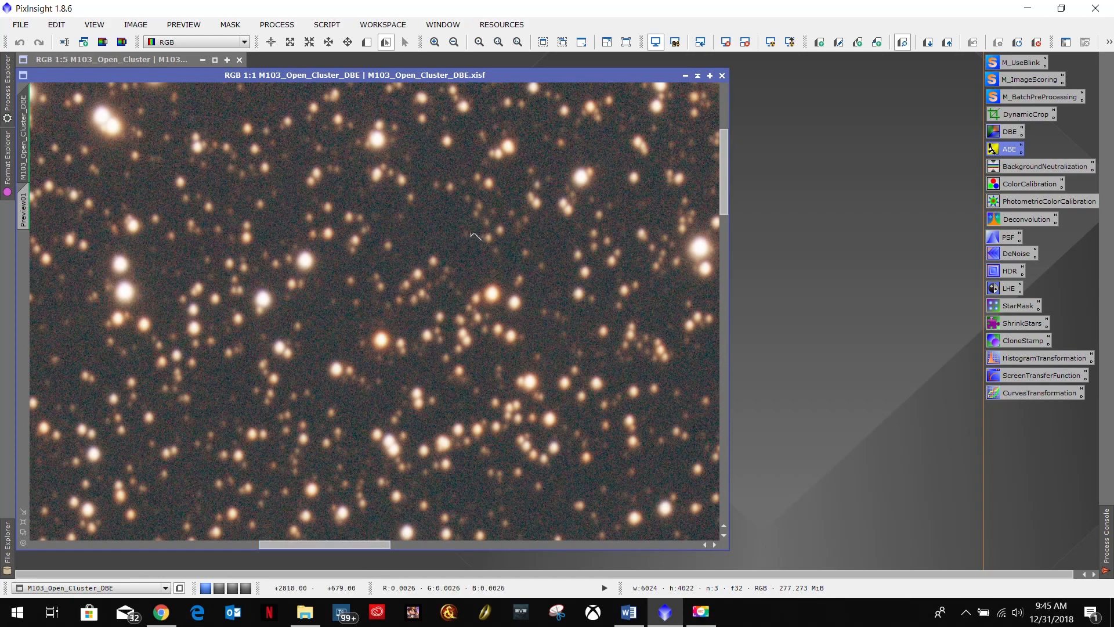
Step: Draw a new small preview at 2:1 over a star-free dark patch in the upper middle of the image
{"action": "scroll", "coordinate": [418, 196], "scroll_direction": "up", "scroll_amount": 1}
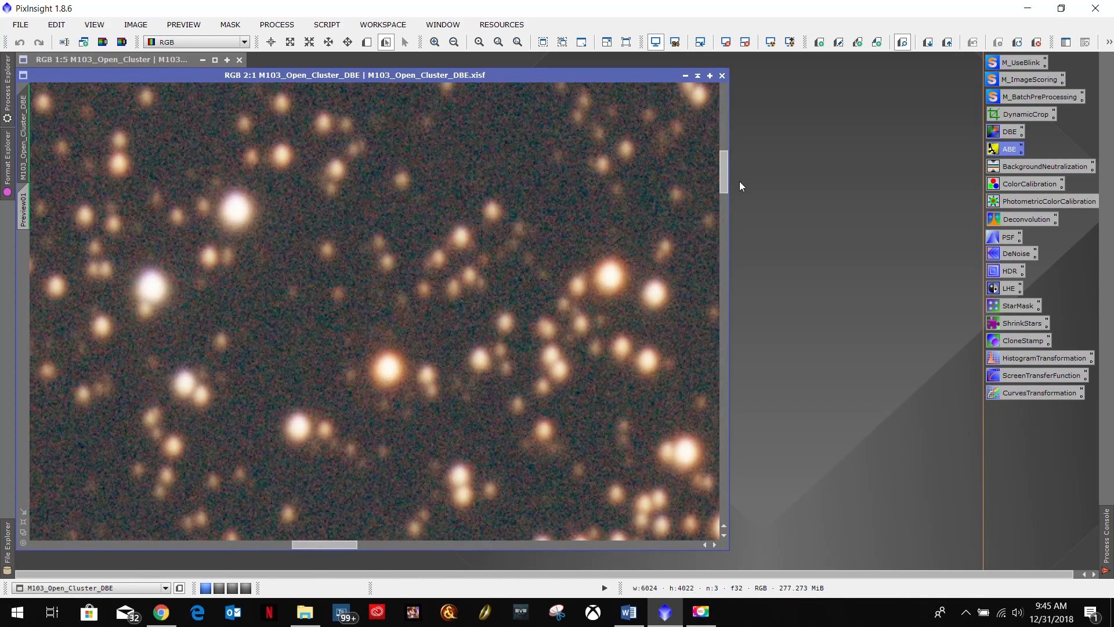
{"action": "left_click_drag", "start_coordinate": [722, 181], "coordinate": [725, 158]}
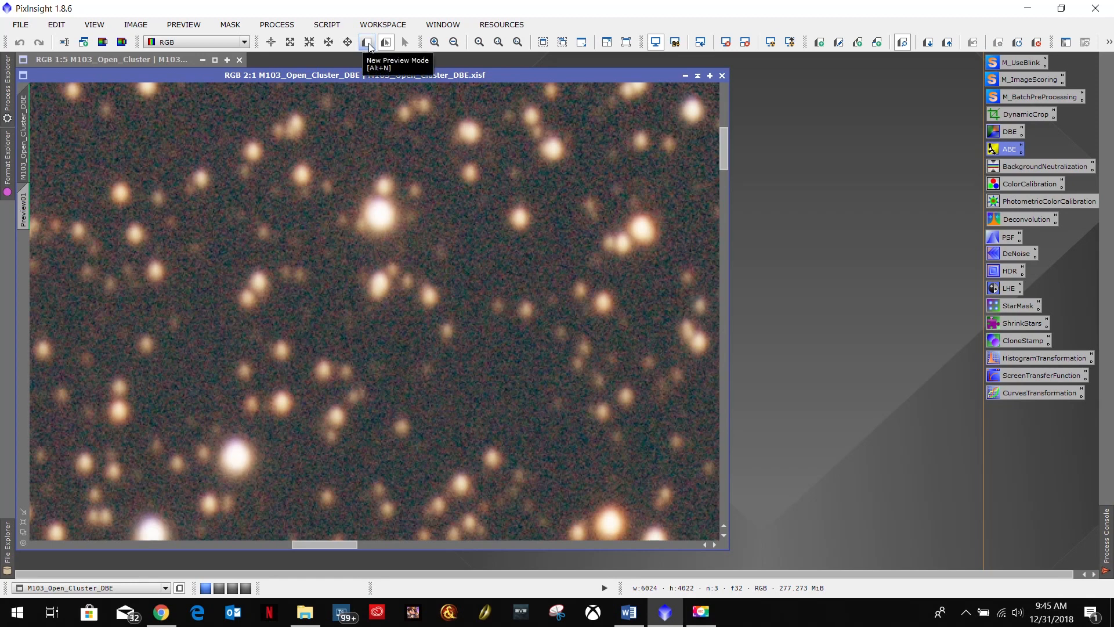
{"action": "left_click", "coordinate": [189, 26]}
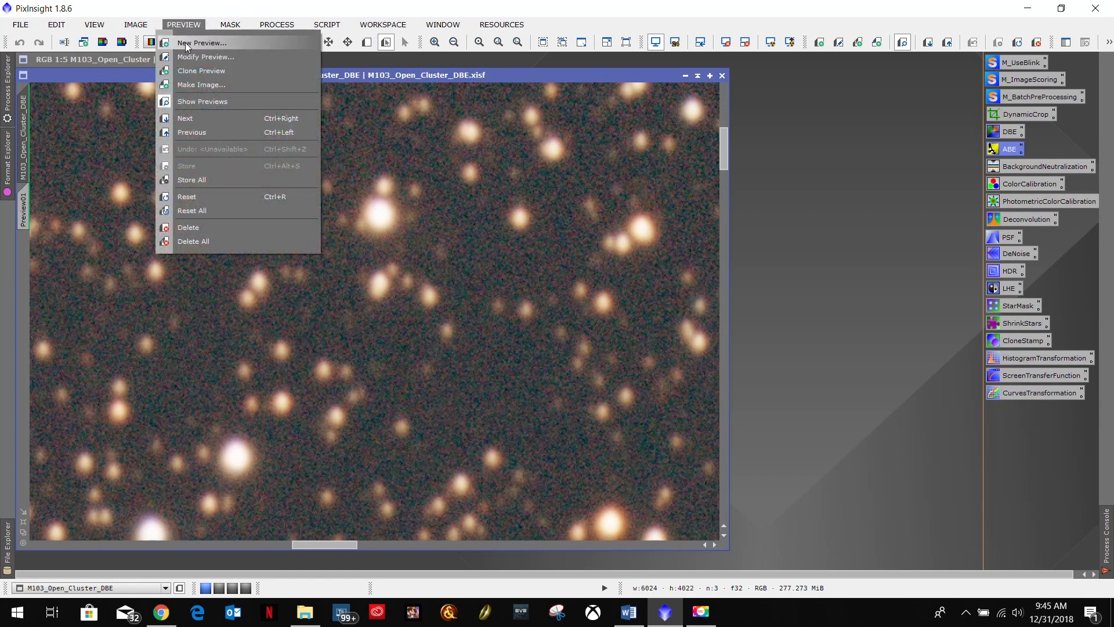
{"action": "left_click", "coordinate": [186, 43]}
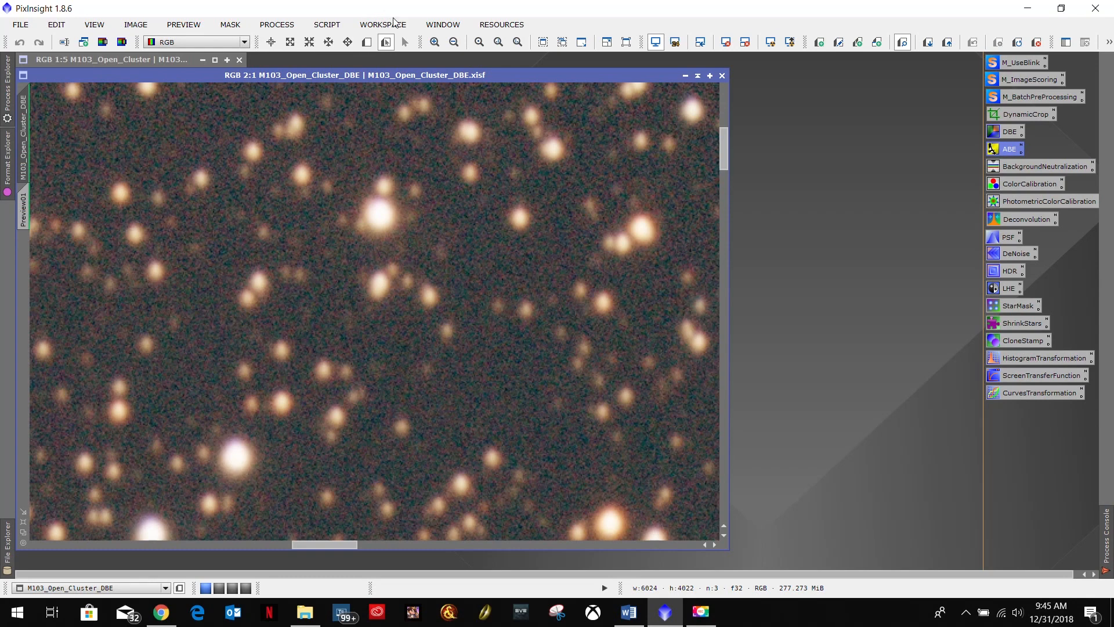
{"action": "left_click", "coordinate": [366, 43]}
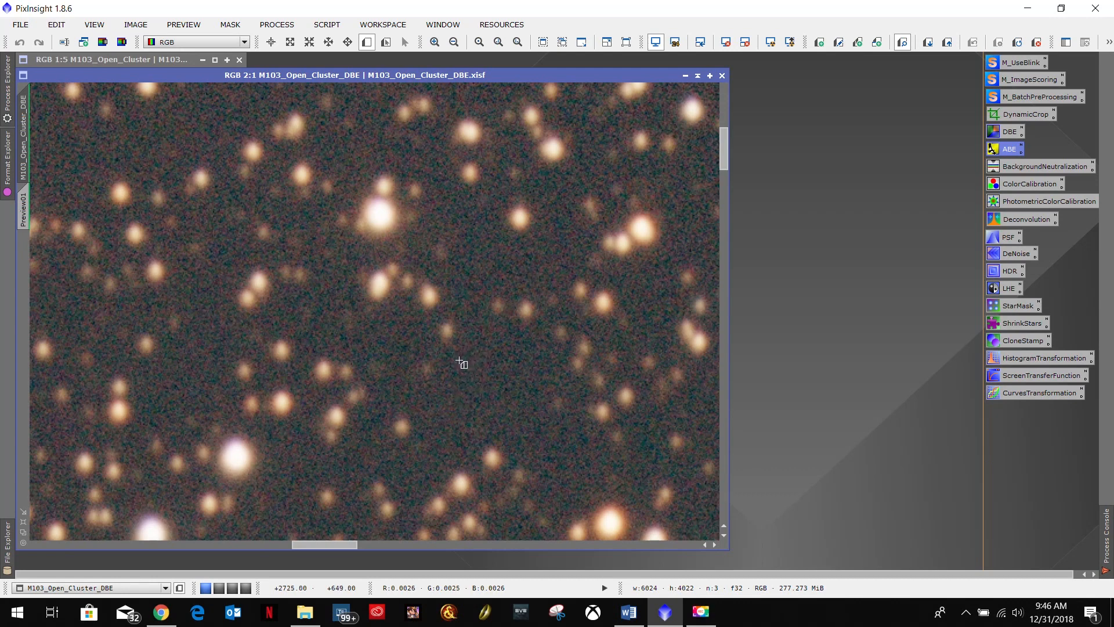
{"action": "left_click_drag", "start_coordinate": [453, 359], "coordinate": [547, 441]}
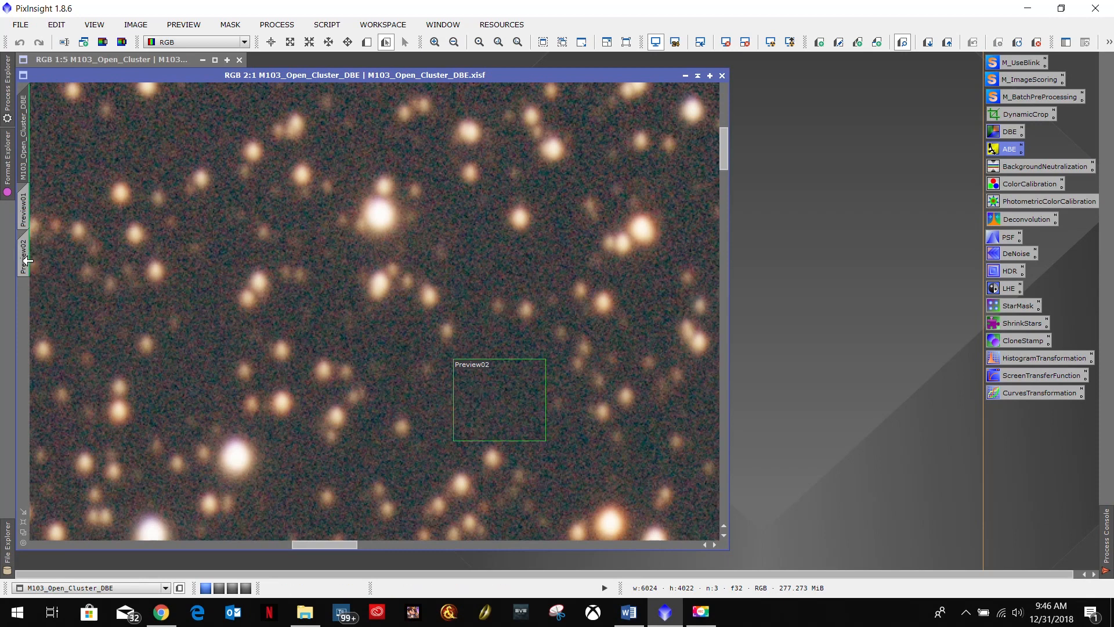
Step: Open Preview01 to identify it and delete that preview from the image
{"action": "mouse_move", "coordinate": [26, 226]}
{"action": "left_click", "coordinate": [26, 214]}
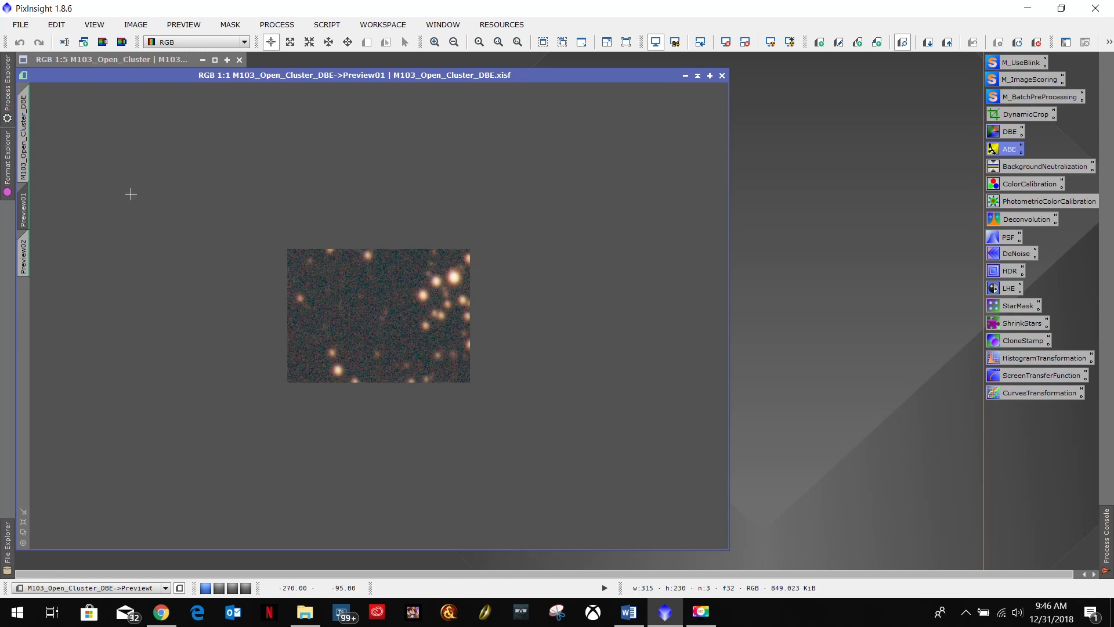
{"action": "right_click", "coordinate": [30, 225]}
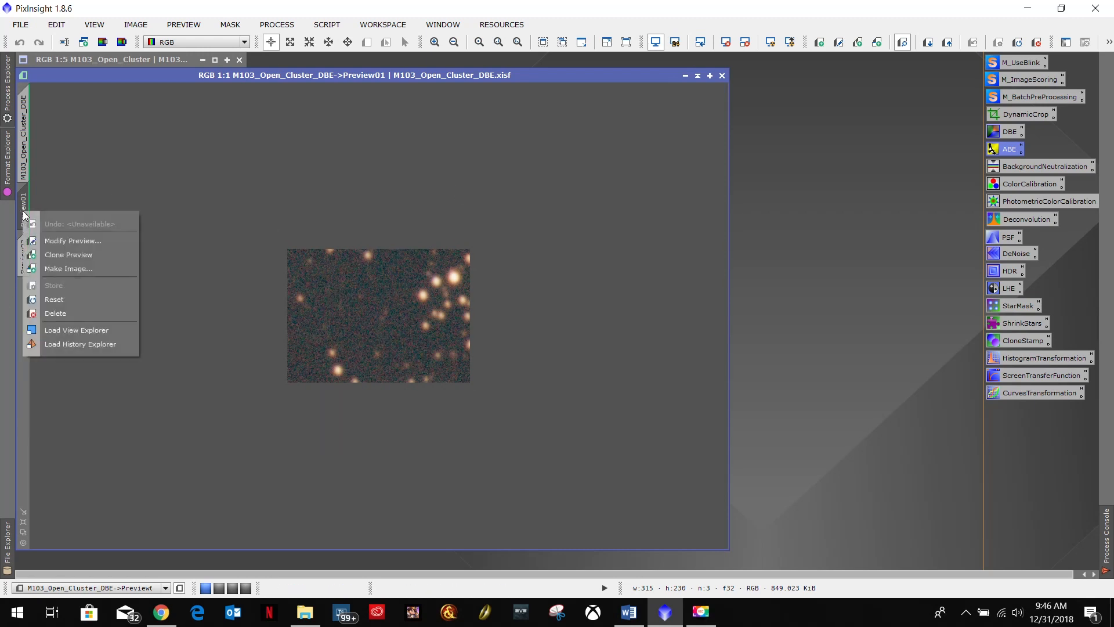
{"action": "left_click", "coordinate": [55, 314]}
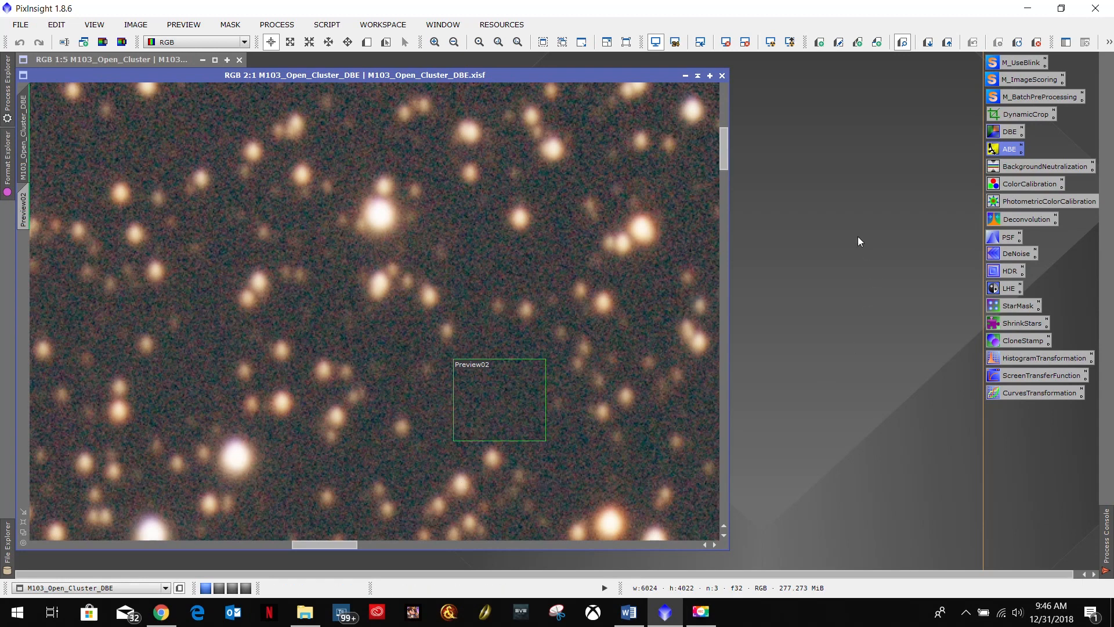
Step: Switch to the workflow notes in Word, read the background neutralization instruction, and return to PixInsight
{"action": "left_click", "coordinate": [629, 611]}
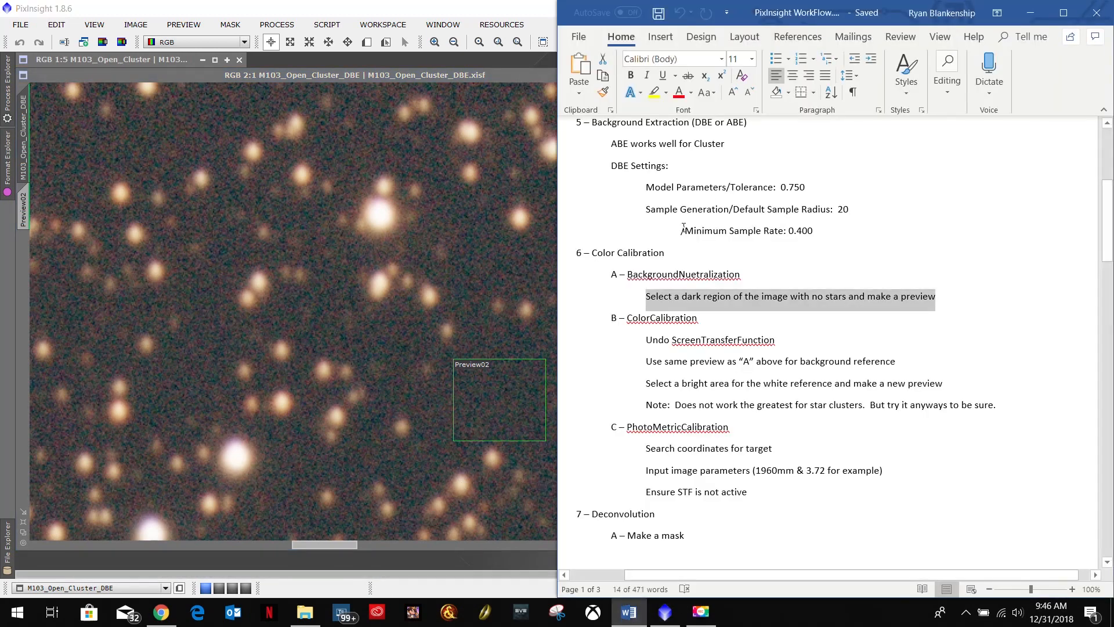
{"action": "left_click", "coordinate": [1030, 13]}
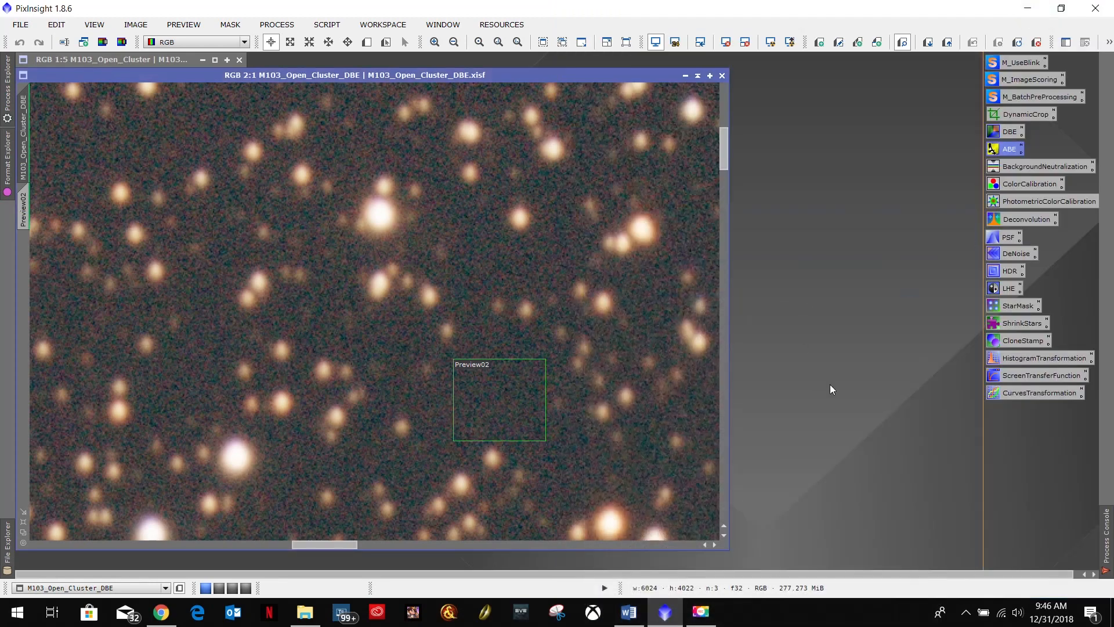
Step: Open the BackgroundNeutralization process for the M103_Open_Cluster_DBE image
{"action": "double_click", "coordinate": [1030, 165]}
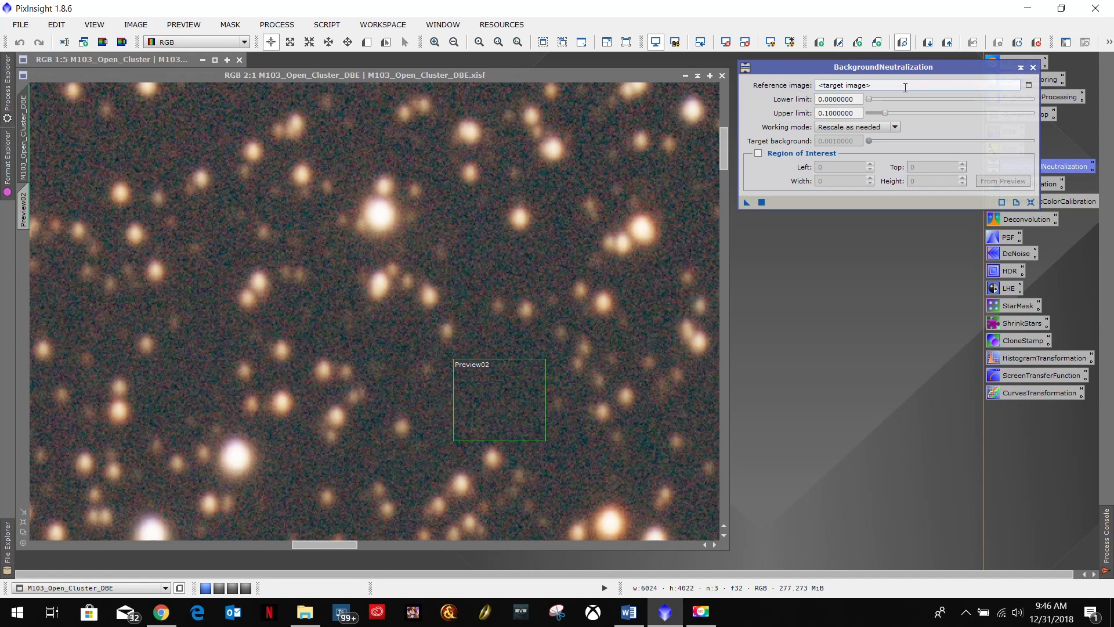
{"action": "left_click", "coordinate": [30, 160]}
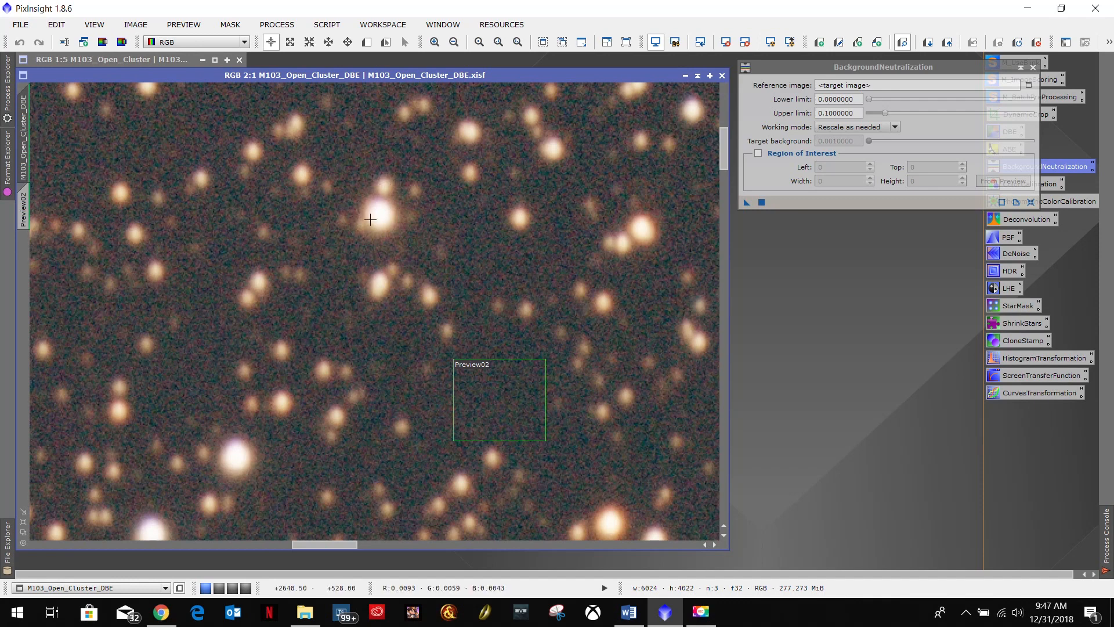
{"action": "left_click", "coordinate": [889, 67]}
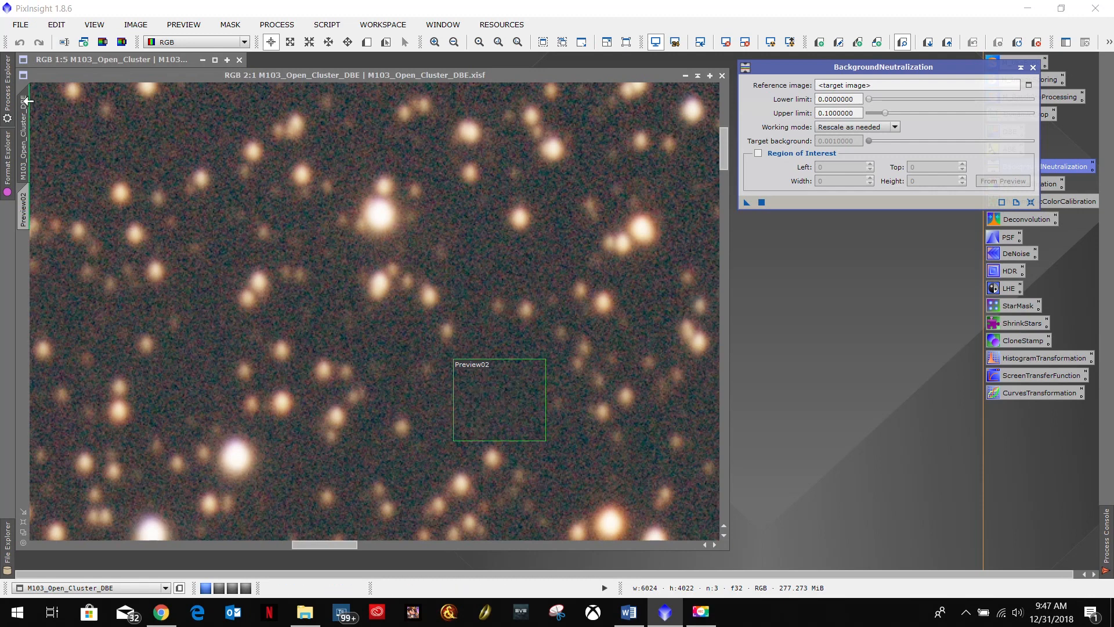
{"action": "mouse_move", "coordinate": [25, 132]}
{"action": "left_click", "coordinate": [1029, 84]}
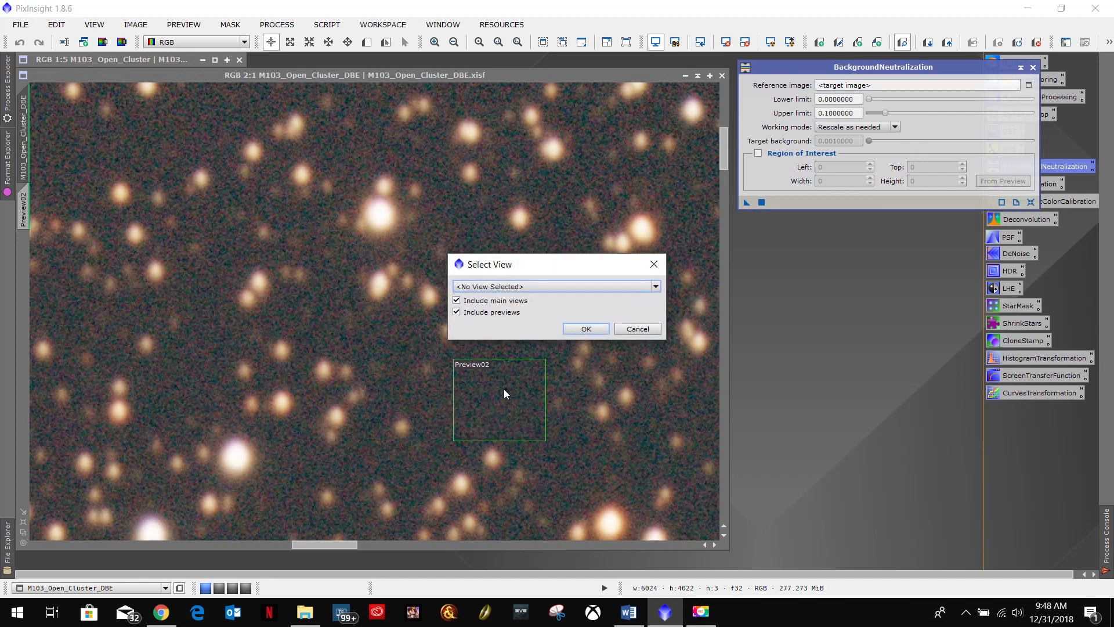
{"action": "left_click", "coordinate": [655, 287]}
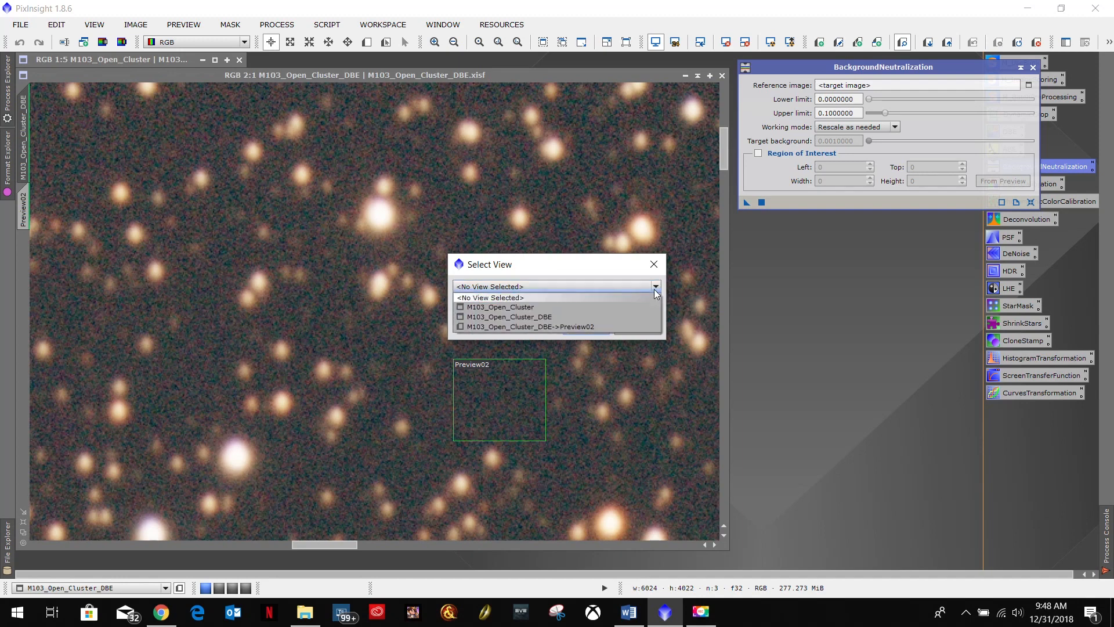
{"action": "left_click", "coordinate": [649, 267]}
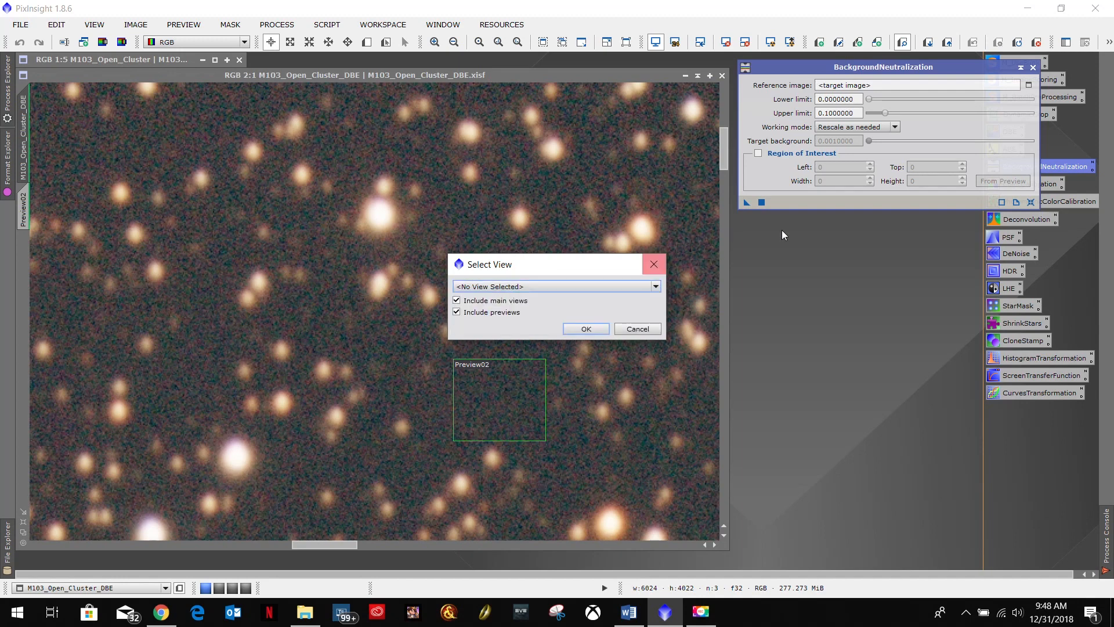
{"action": "left_click", "coordinate": [654, 264]}
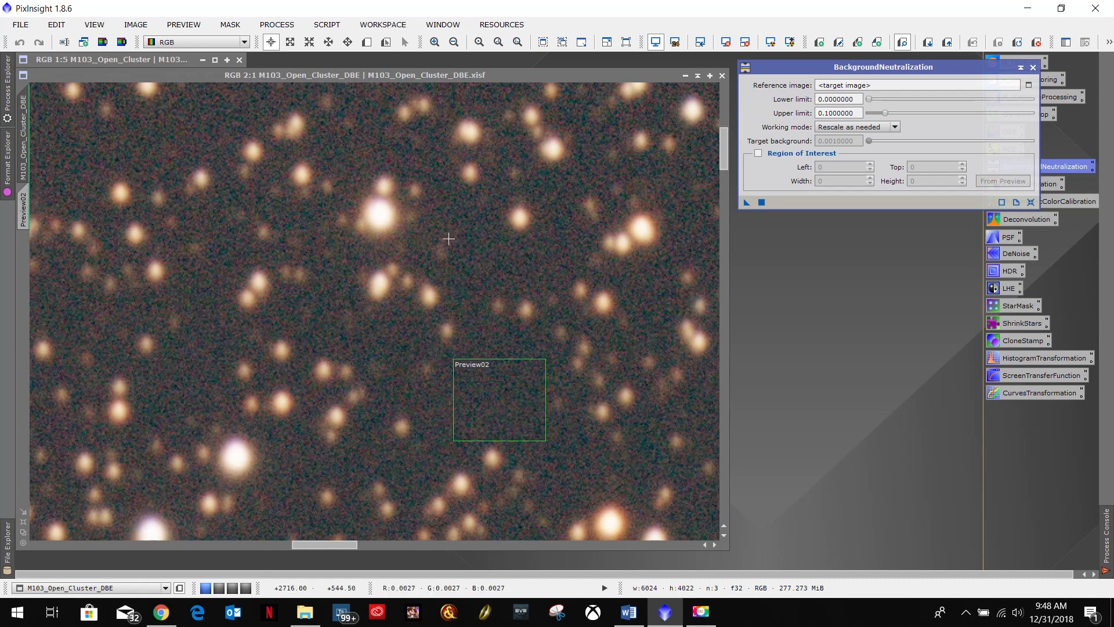
Step: Set the BackgroundNeutralization reference image to M103_Open_Cluster_DBE->Preview02
{"action": "left_click", "coordinate": [1029, 85]}
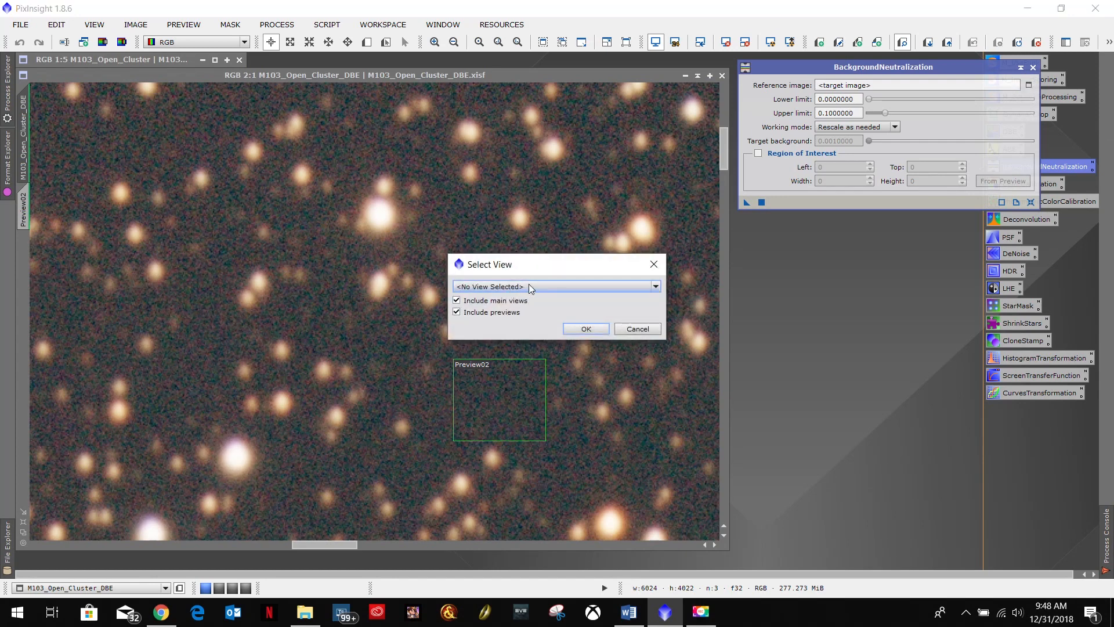
{"action": "left_click", "coordinate": [656, 288]}
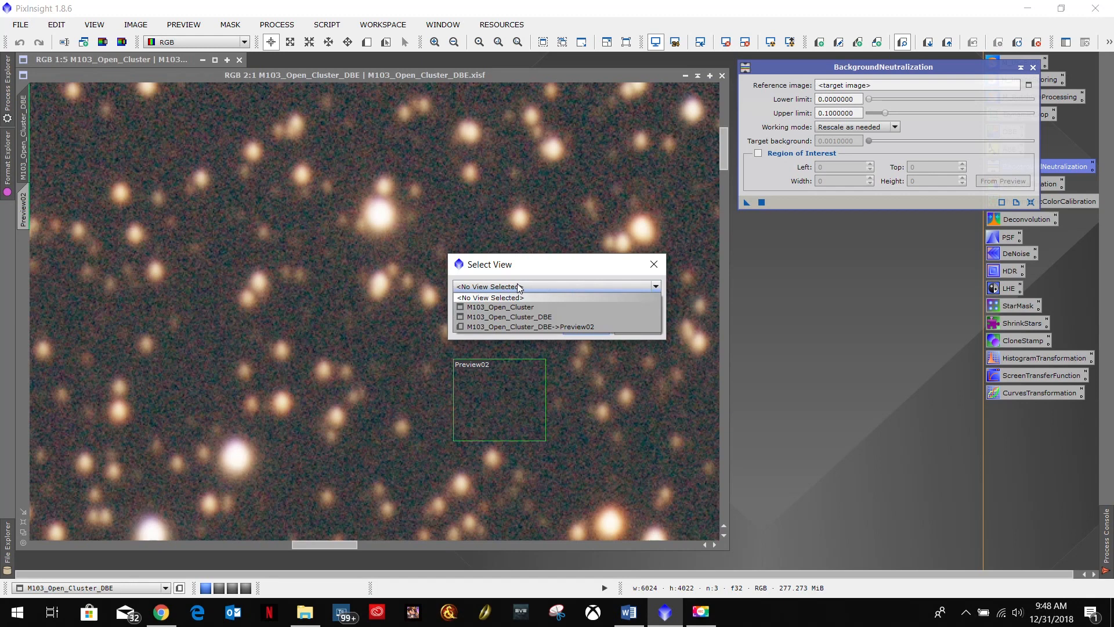
{"action": "left_click", "coordinate": [572, 327]}
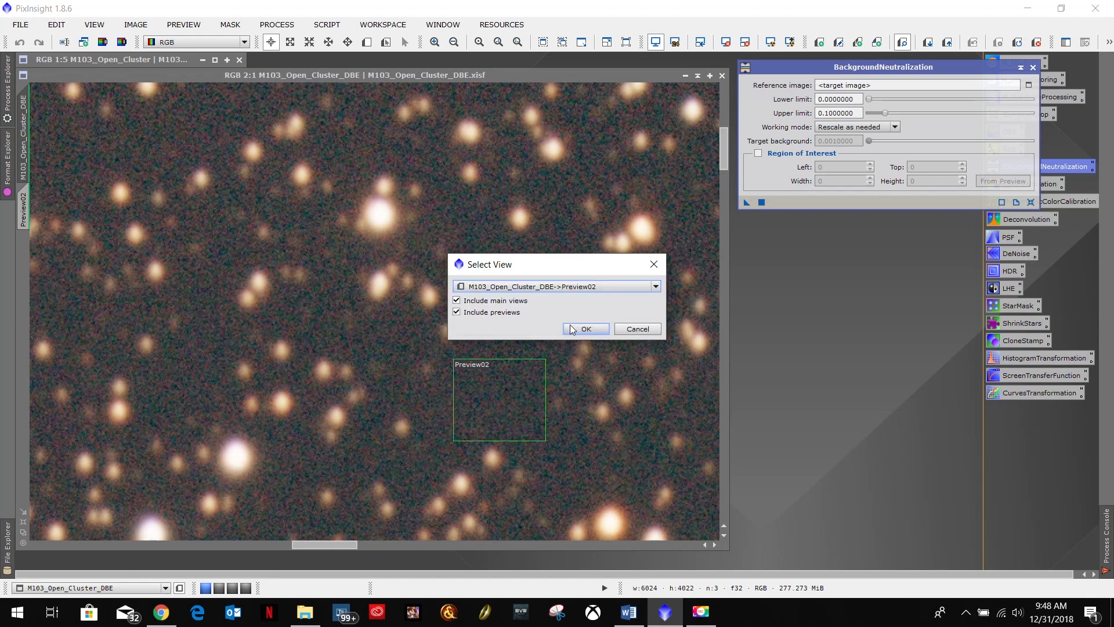
{"action": "left_click", "coordinate": [584, 328]}
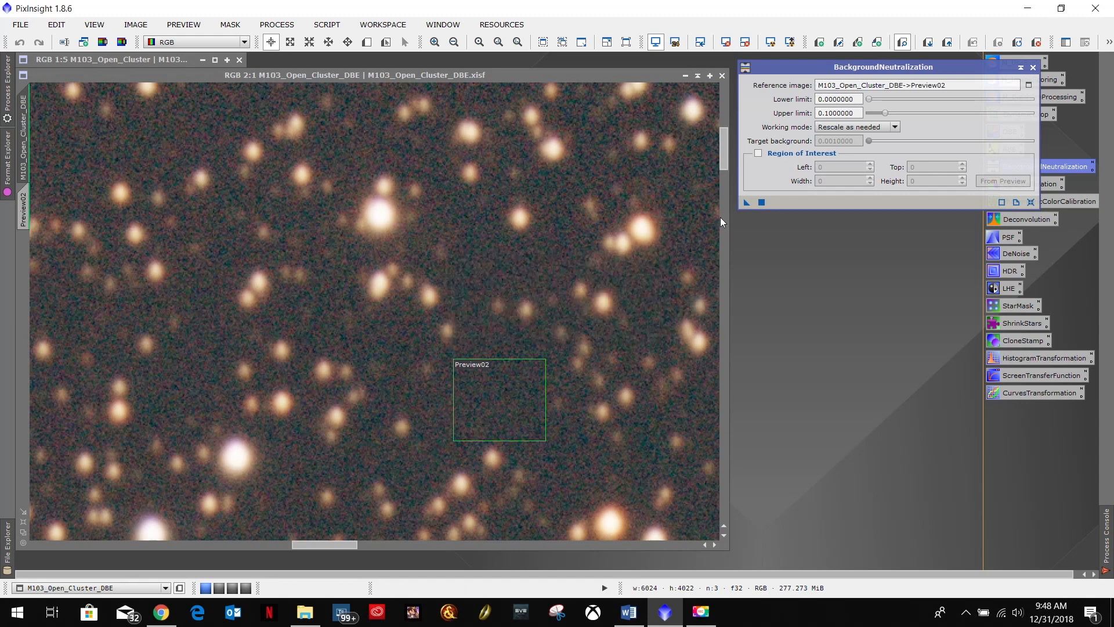
Step: Check the color calibration notes in Word and try the background neutralization on the M103_Open_Cluster_DBE image in PixInsight
{"action": "left_click", "coordinate": [628, 612]}
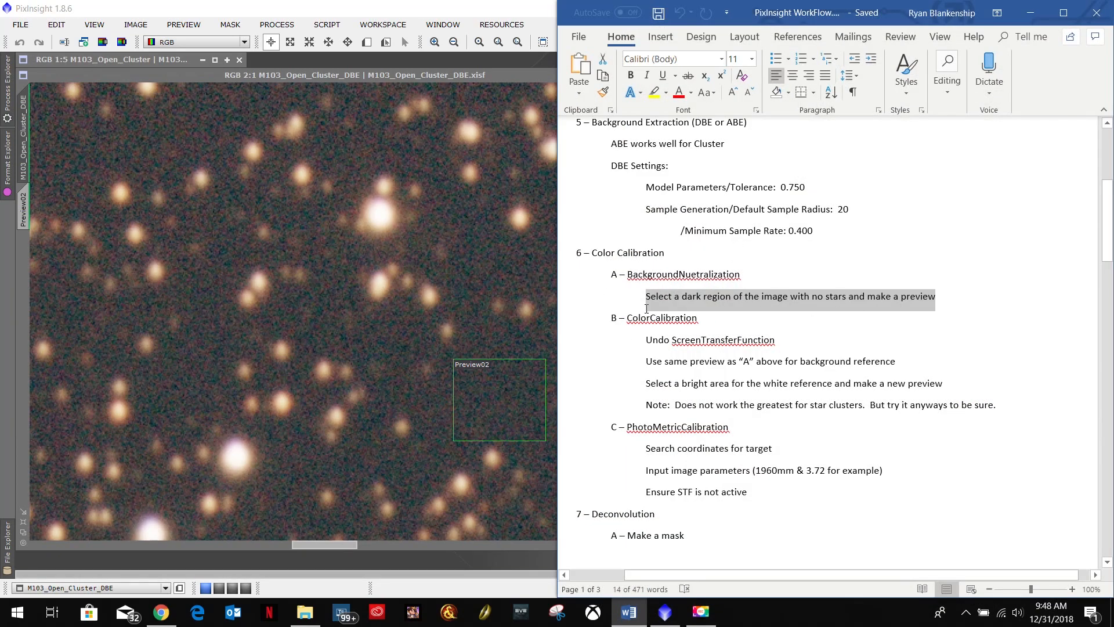
{"action": "left_click", "coordinate": [1031, 13]}
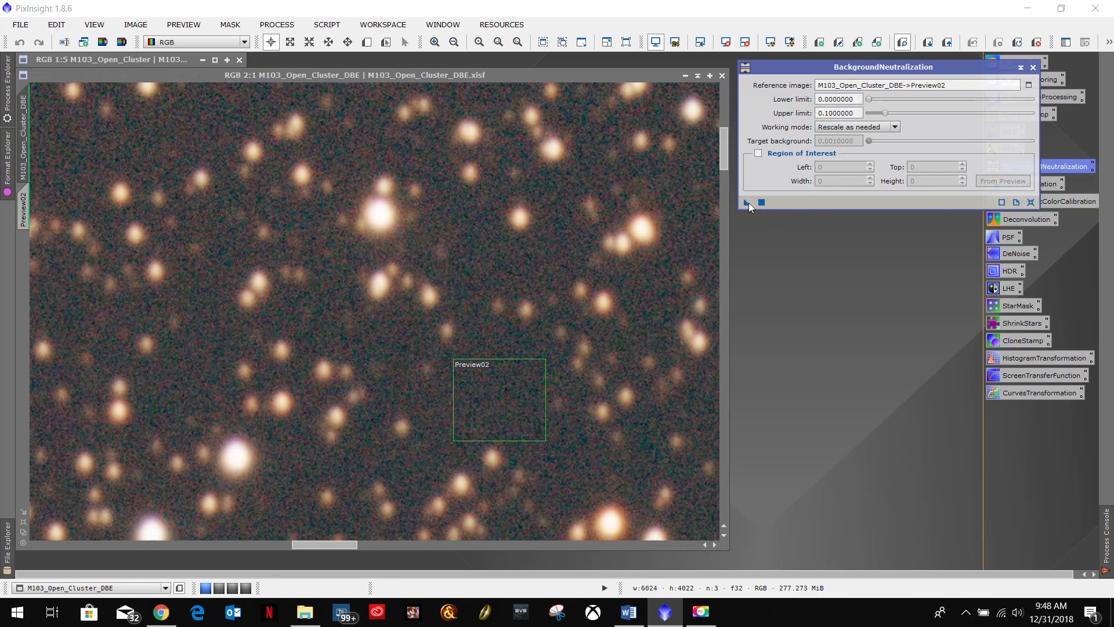
{"action": "left_click_drag", "start_coordinate": [749, 207], "coordinate": [494, 274]}
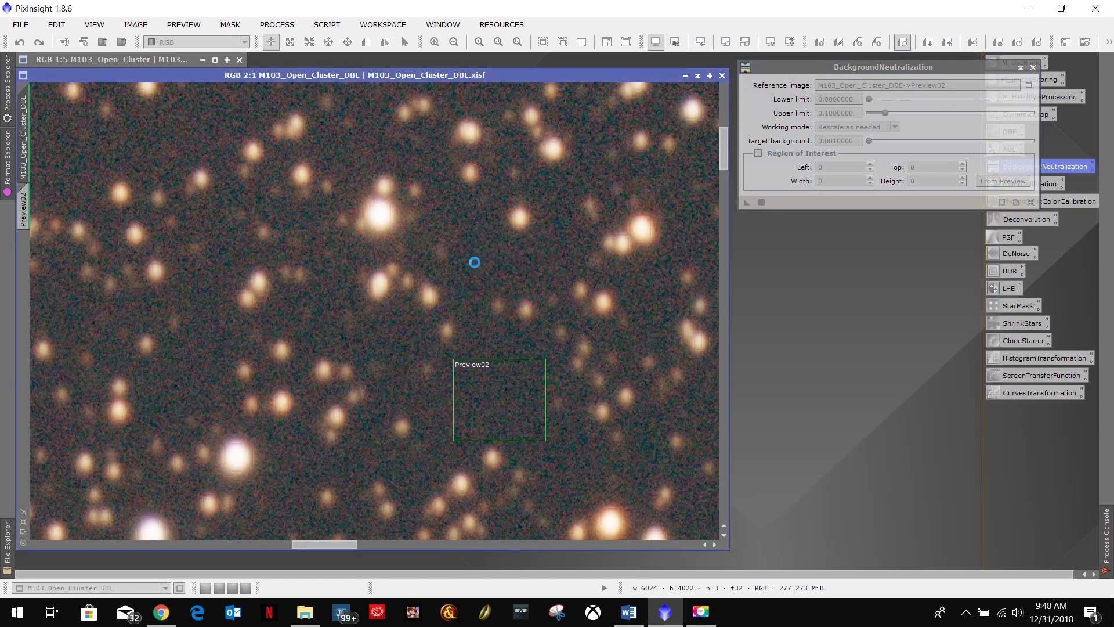
{"action": "scroll", "coordinate": [510, 296], "scroll_direction": "down", "scroll_amount": 5}
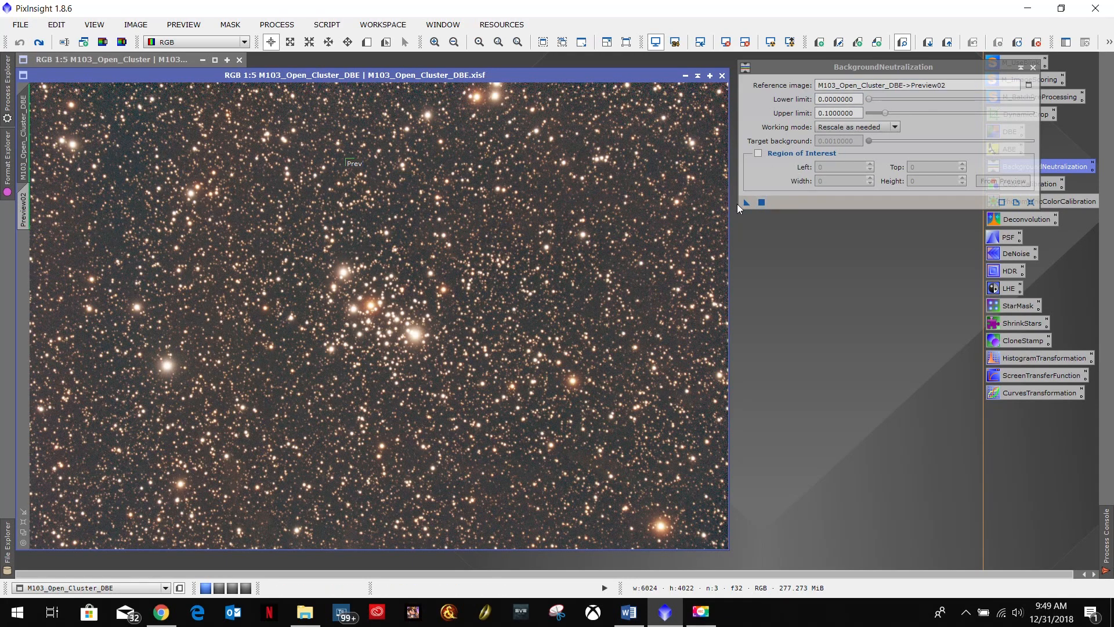
Step: View Preview02 on its own, return to the full M103_Open_Cluster_DBE image, and apply the background neutralization to it
{"action": "left_click", "coordinate": [24, 211]}
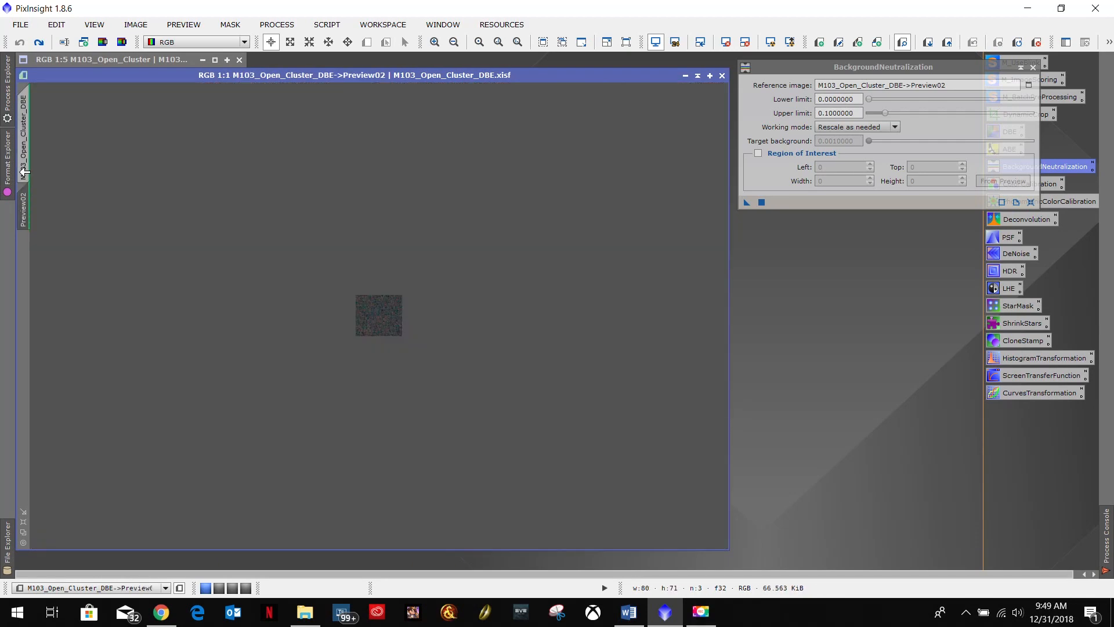
{"action": "left_click", "coordinate": [23, 171]}
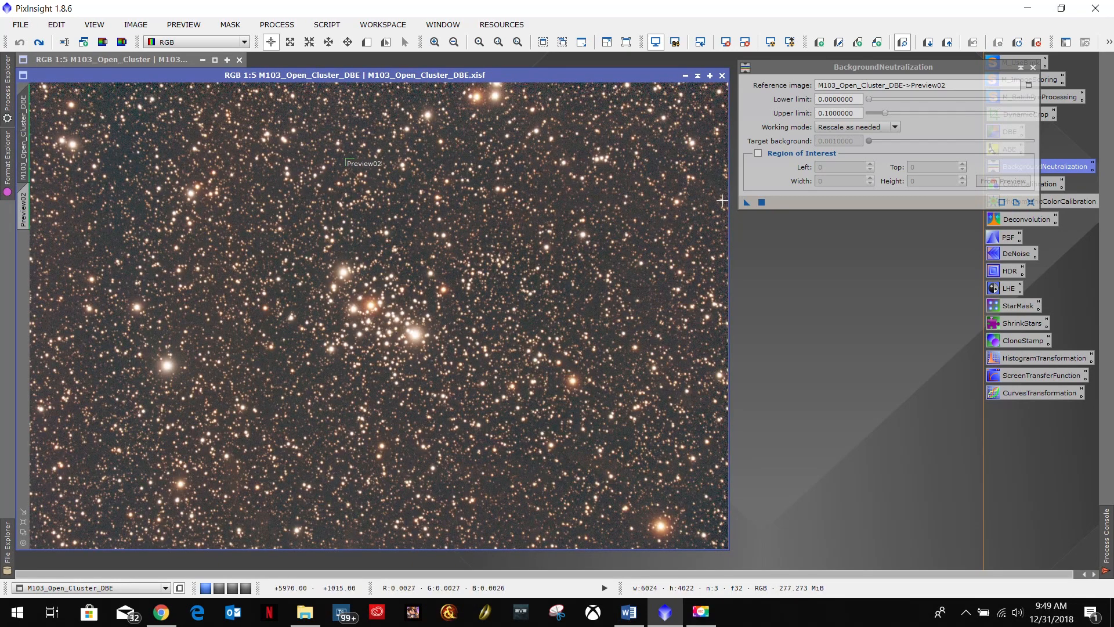
{"action": "left_click_drag", "start_coordinate": [746, 203], "coordinate": [468, 231]}
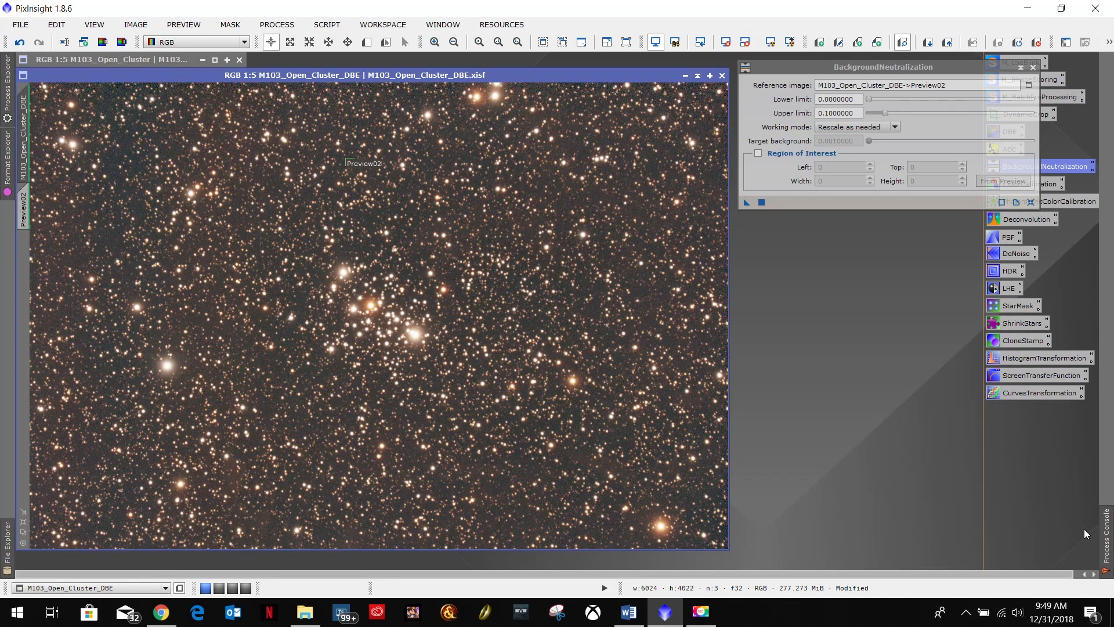
{"action": "left_click", "coordinate": [1106, 534]}
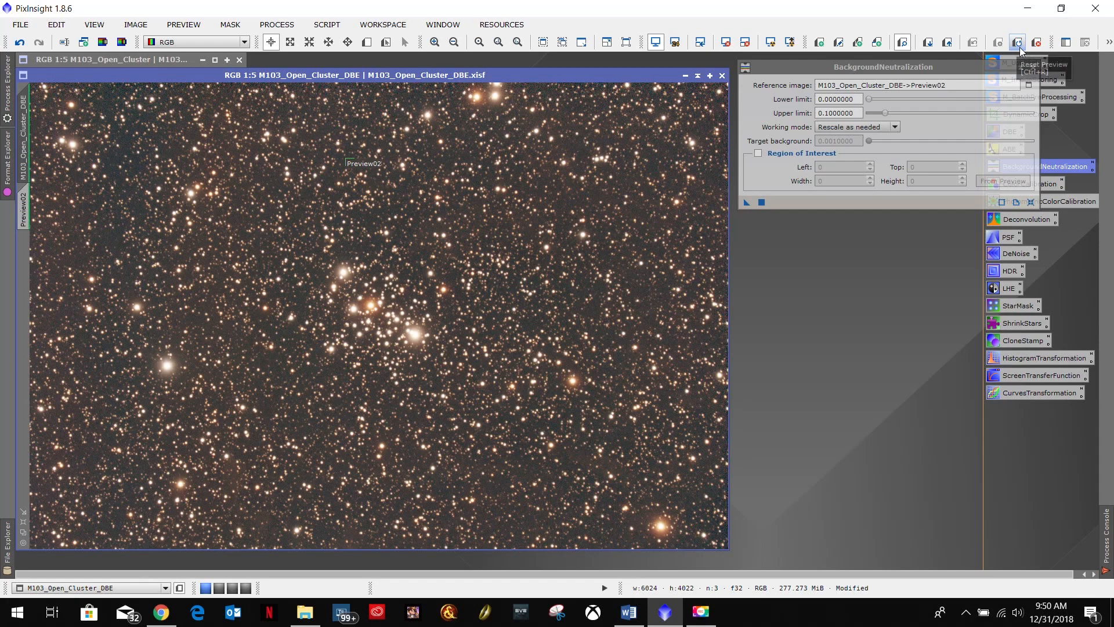
Step: Undo and redo the background neutralization to compare before and after, and close the BackgroundNeutralization process
{"action": "left_click", "coordinate": [20, 44]}
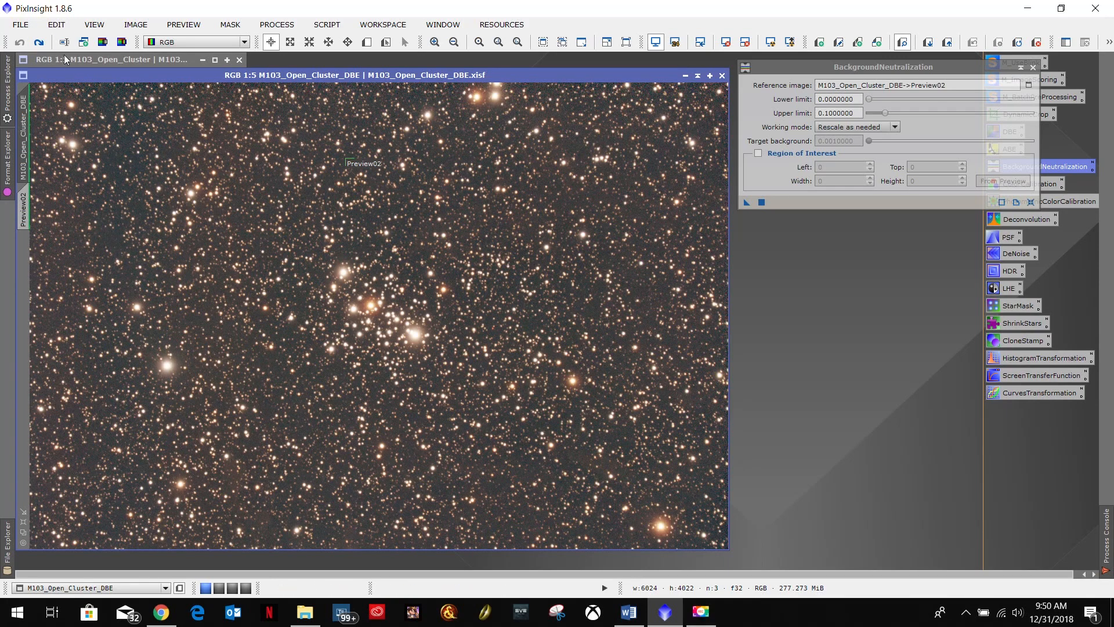
{"action": "left_click", "coordinate": [41, 43]}
{"action": "left_click", "coordinate": [1033, 68]}
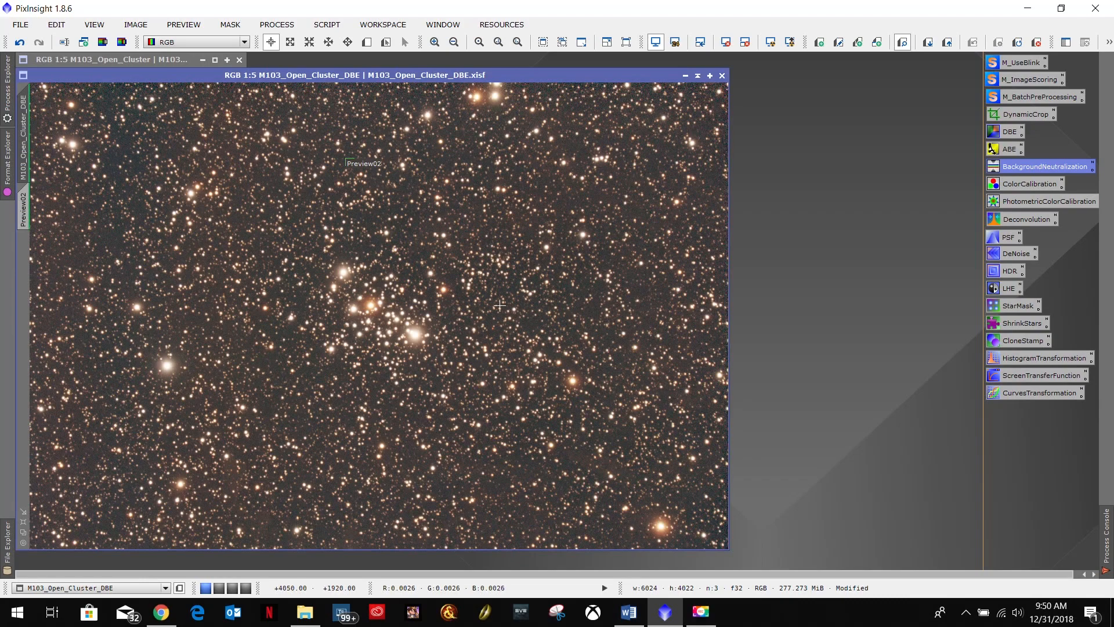